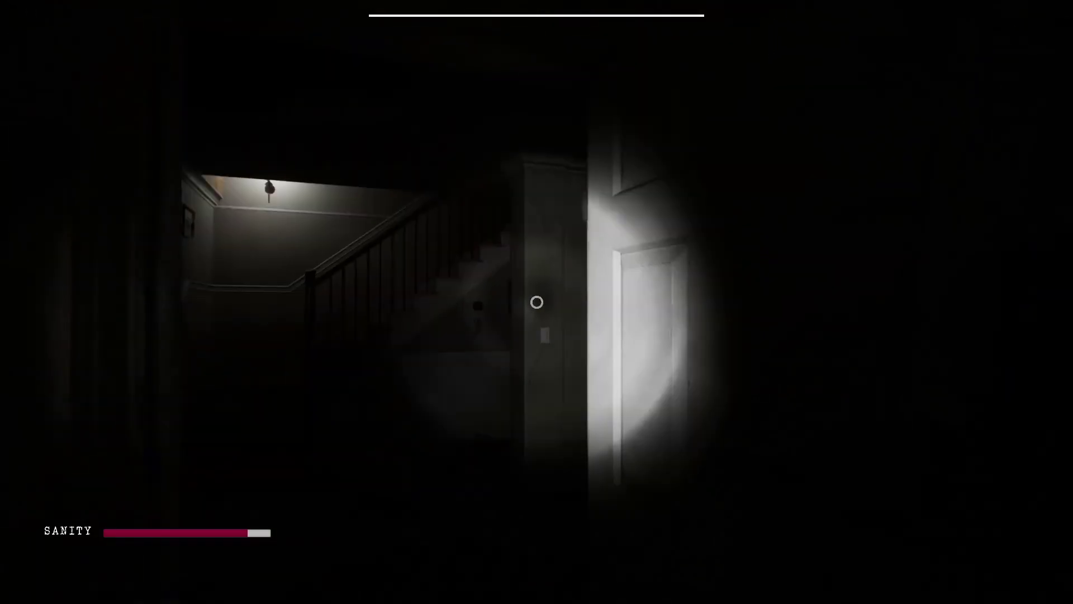
{"action": "key", "text": "w"}
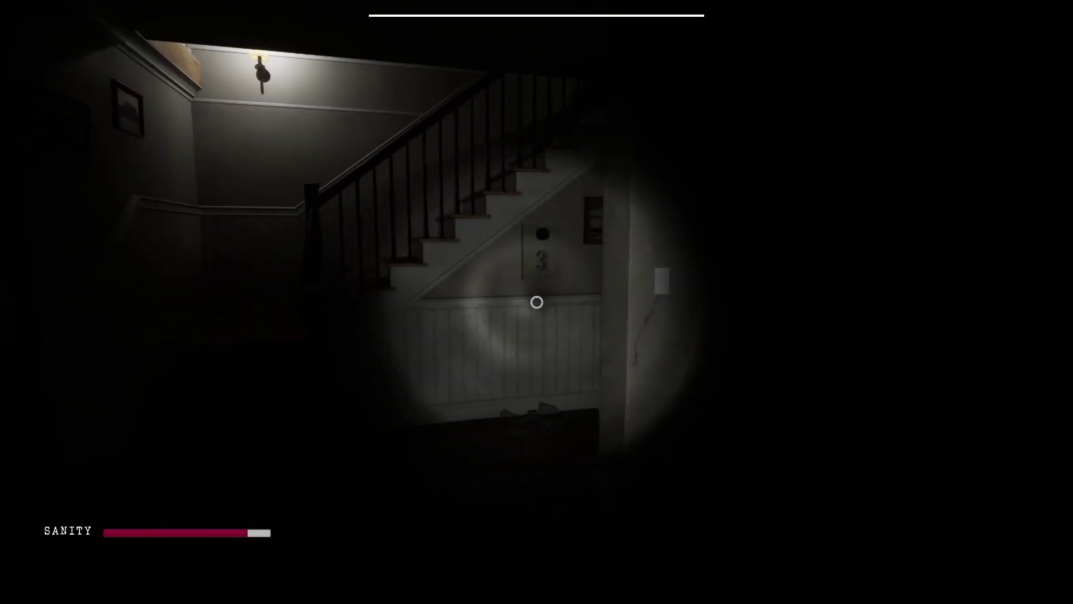
{"action": "key", "text": "w"}
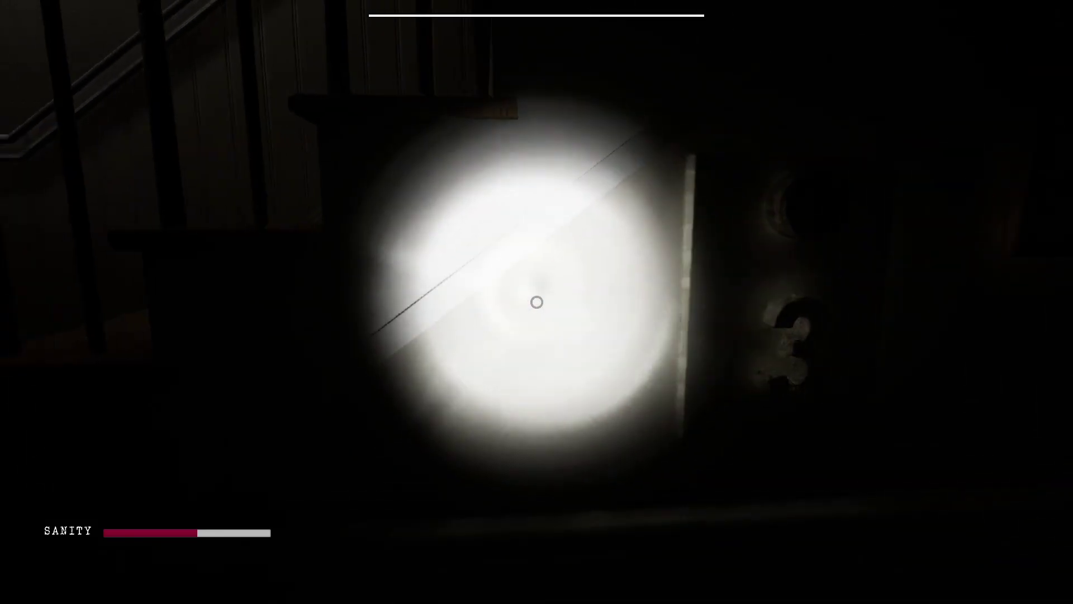
{"action": "key", "text": "e"}
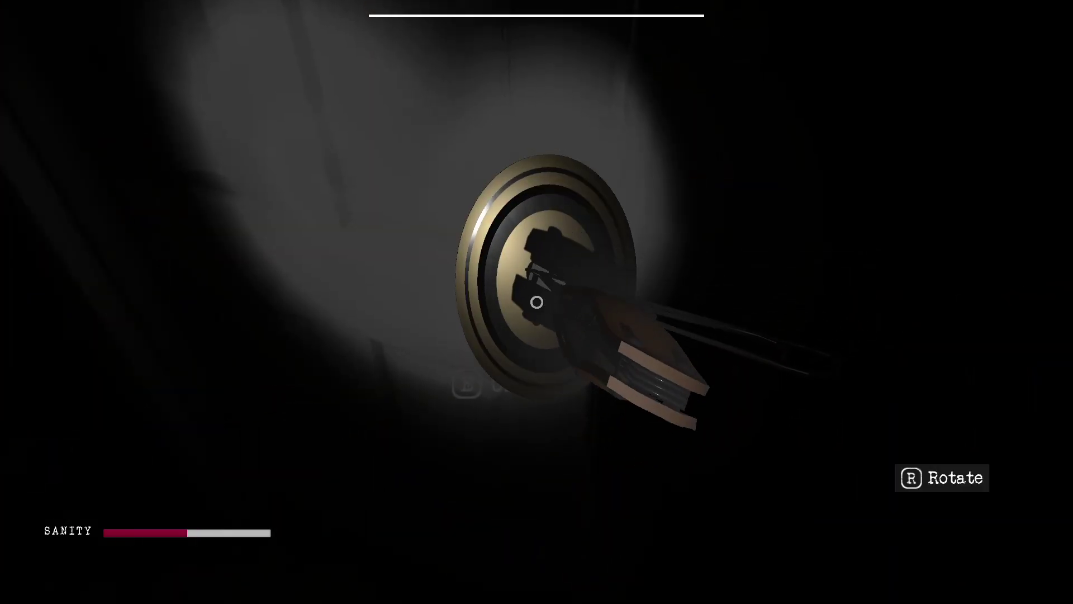
{"action": "key", "text": "e"}
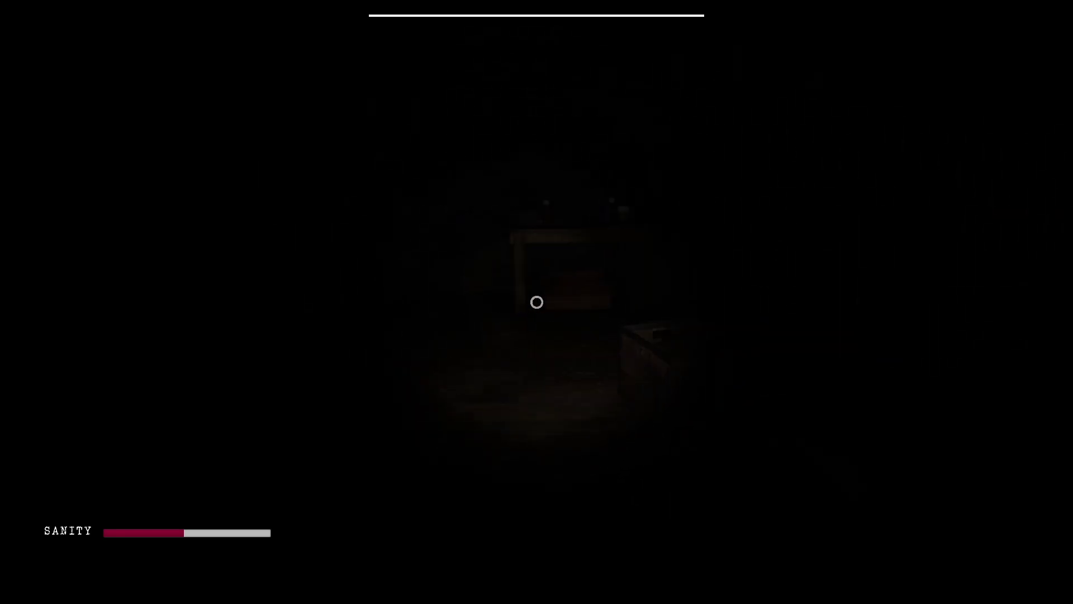
{"action": "key", "text": "e"}
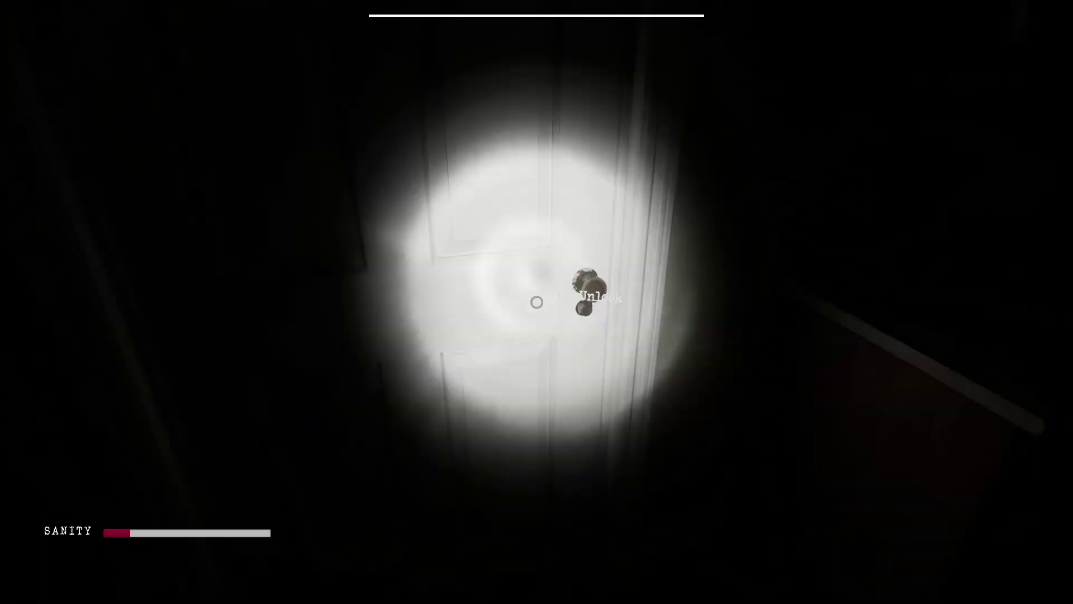
{"action": "key", "text": "e"}
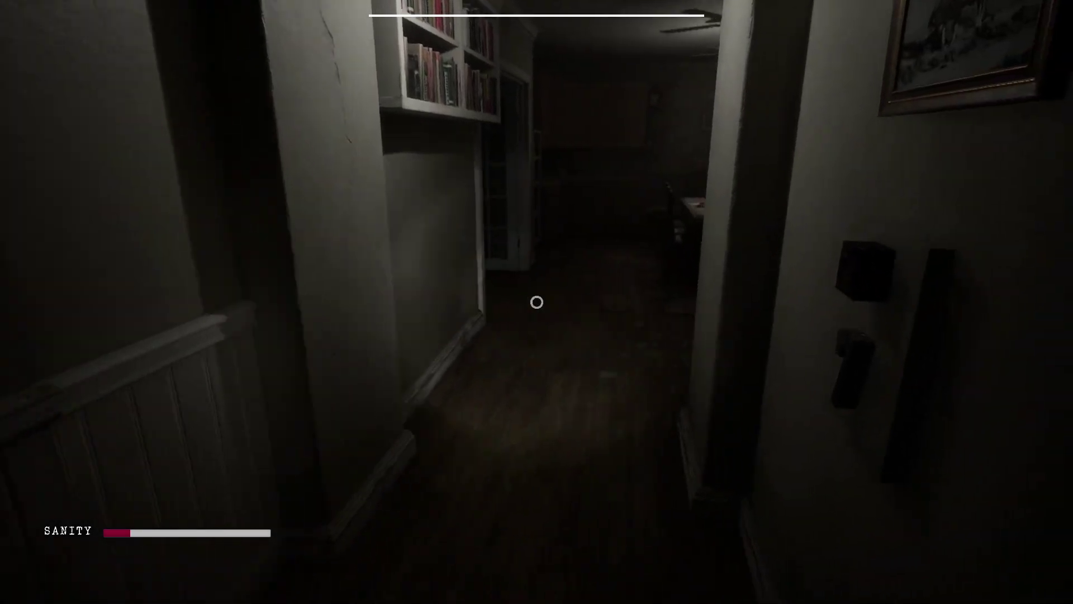
{"action": "key", "text": "w"}
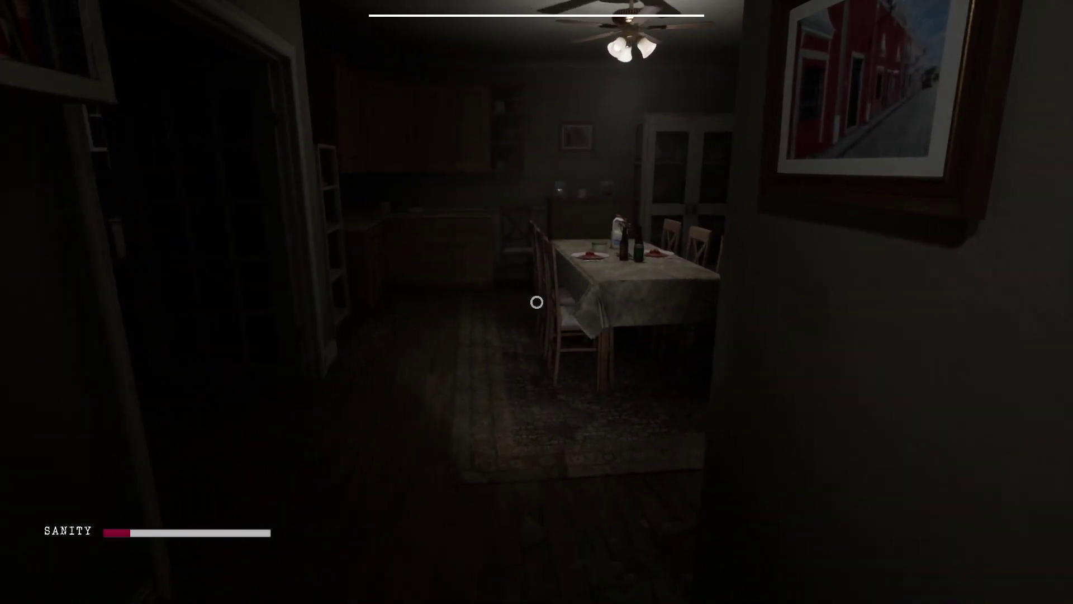
{"action": "key", "text": "w"}
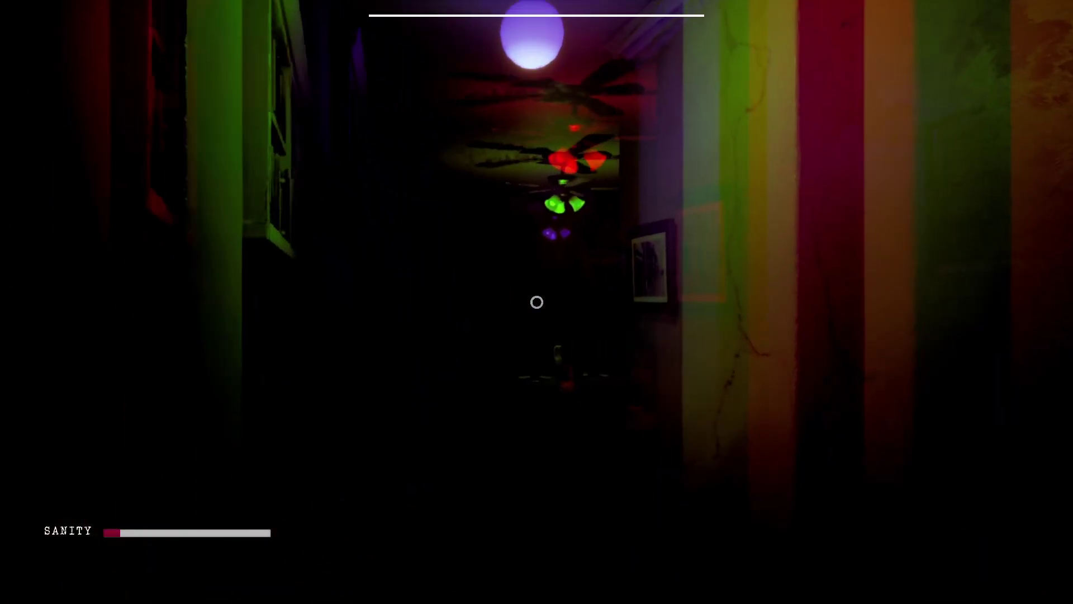
{"action": "key", "text": "w"}
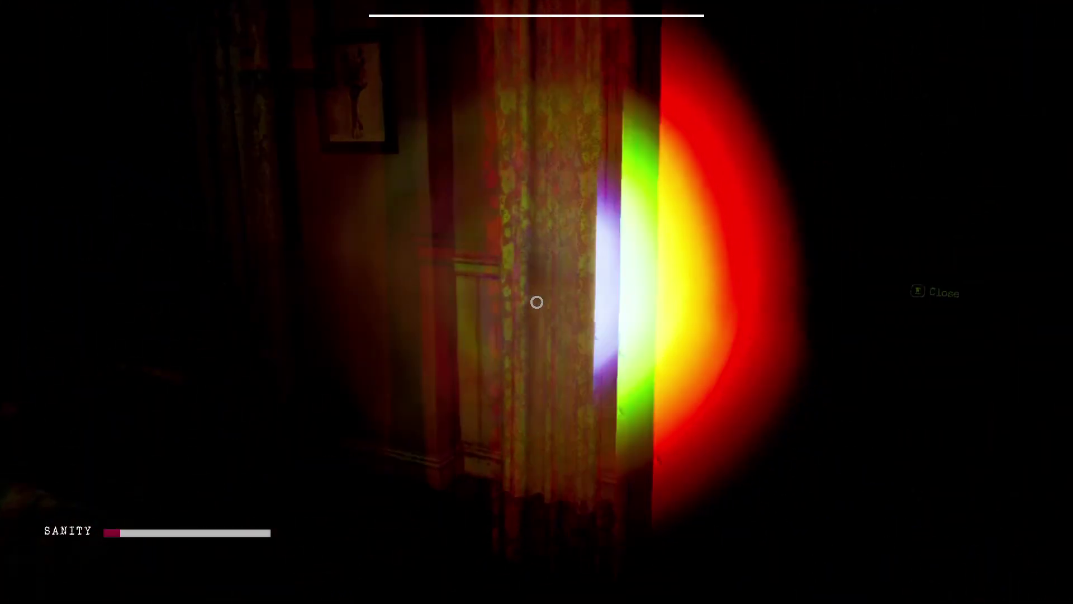
{"action": "key", "text": "w"}
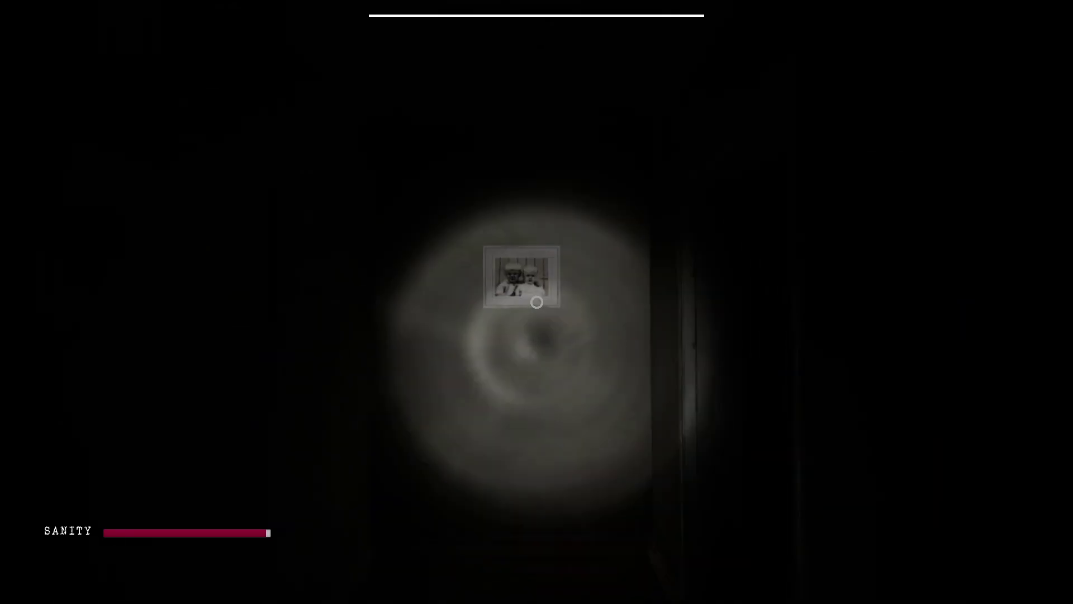
{"action": "key", "text": "w"}
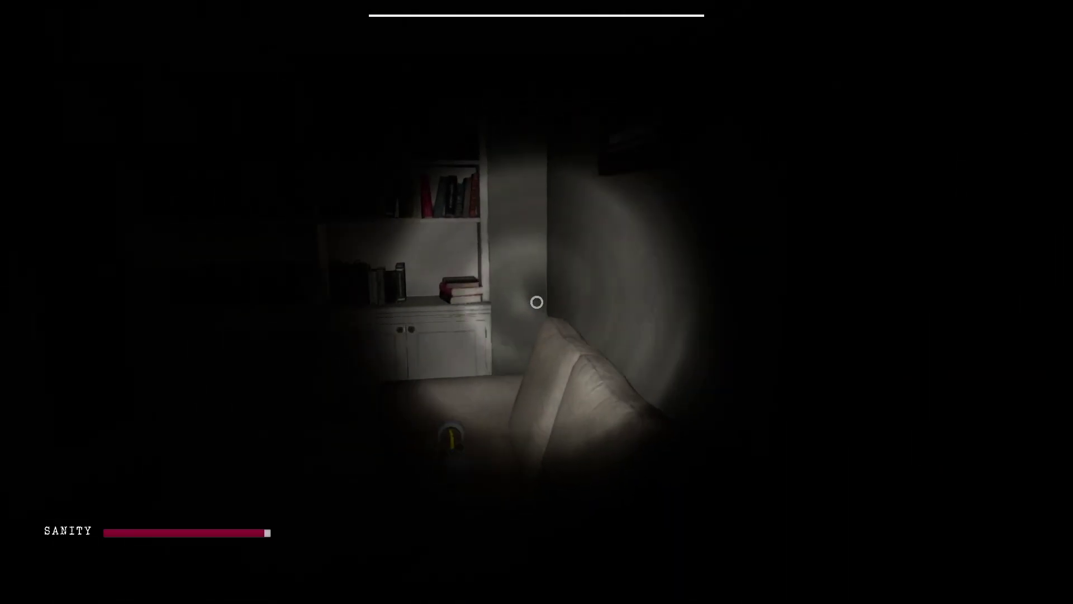
{"action": "key", "text": "w"}
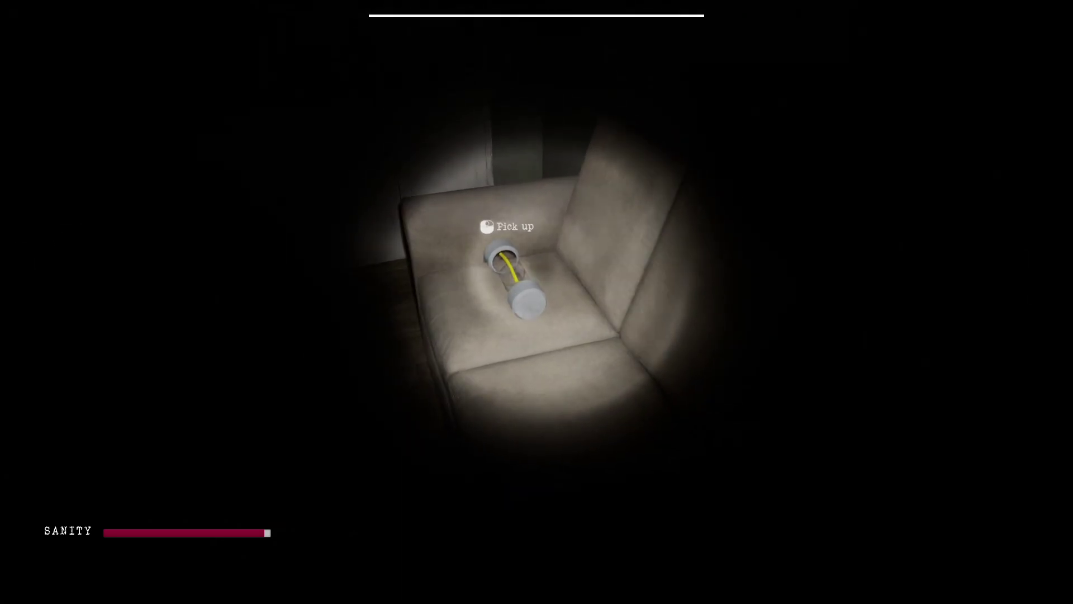
{"action": "key", "text": "s"}
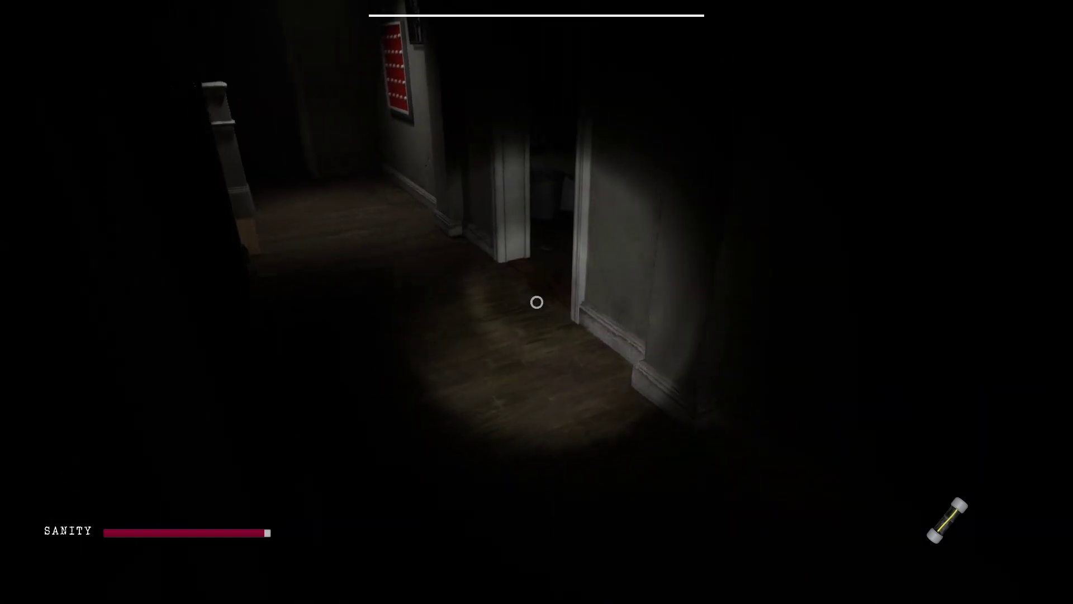
{"action": "key", "text": "w"}
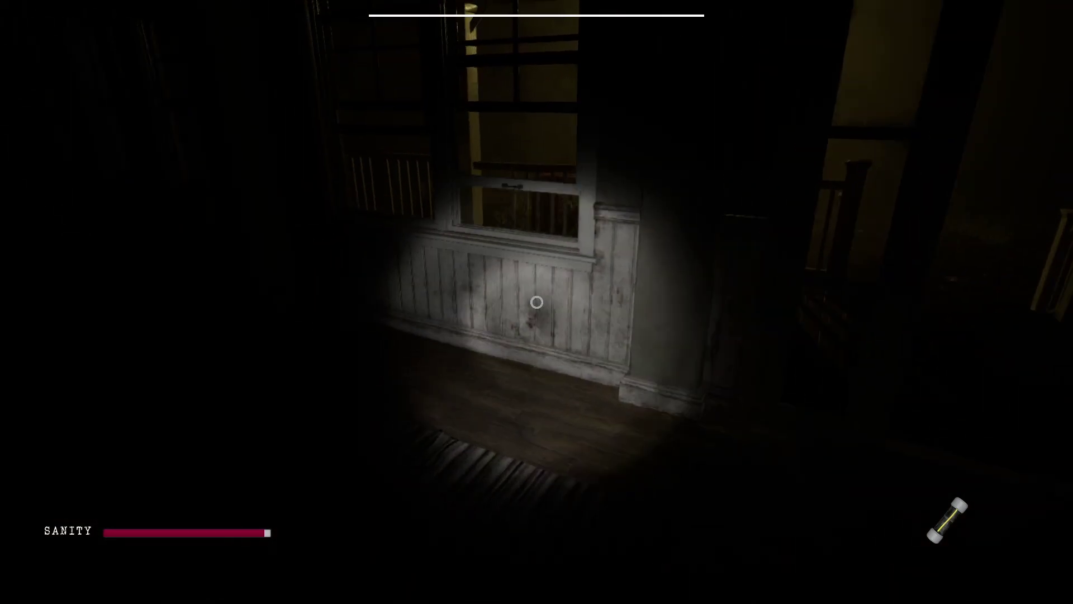
{"action": "key", "text": "w"}
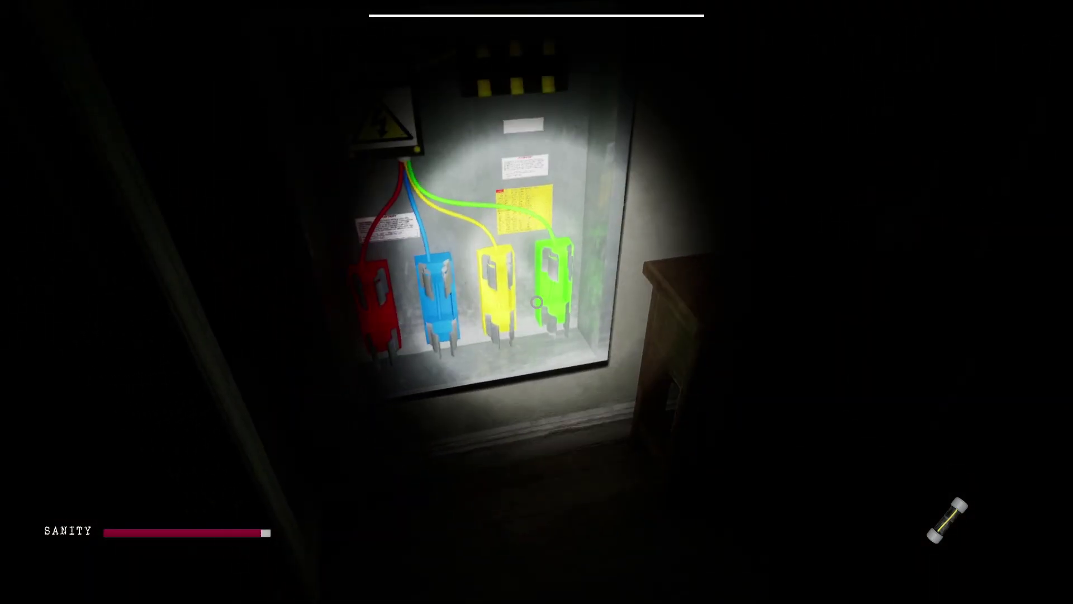
{"action": "left_click", "coordinate": [536, 302]}
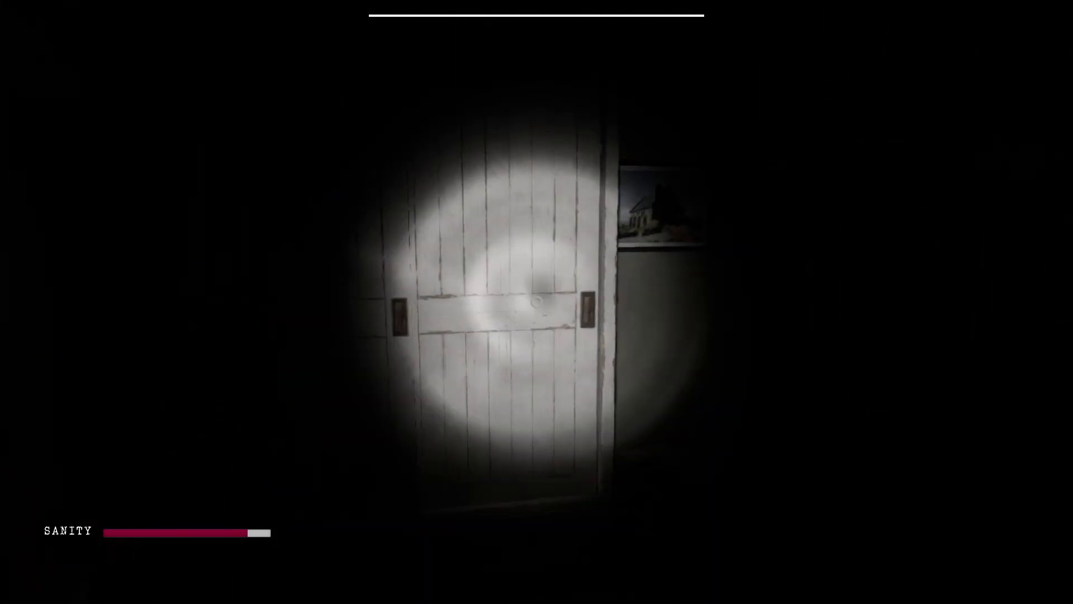
{"action": "key", "text": "e"}
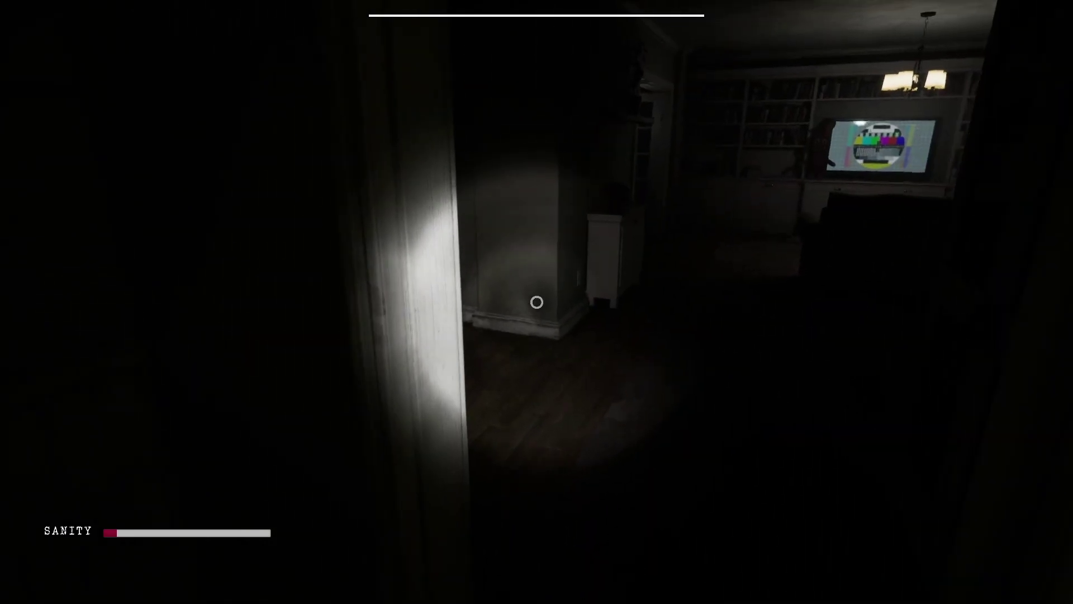
{"action": "key", "text": "w"}
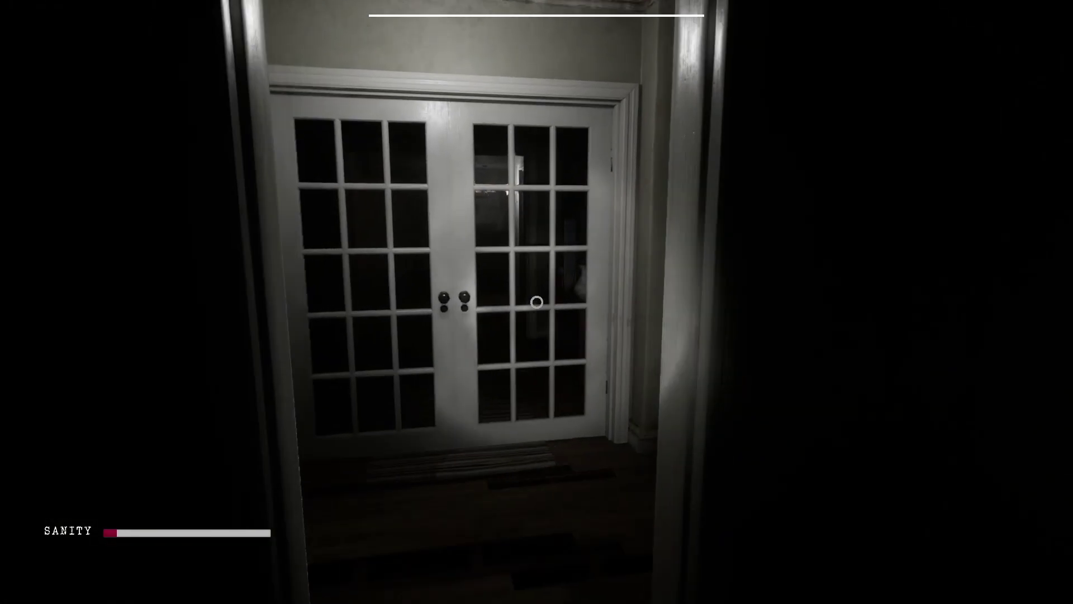
{"action": "key", "text": "w"}
{"action": "key", "text": "e"}
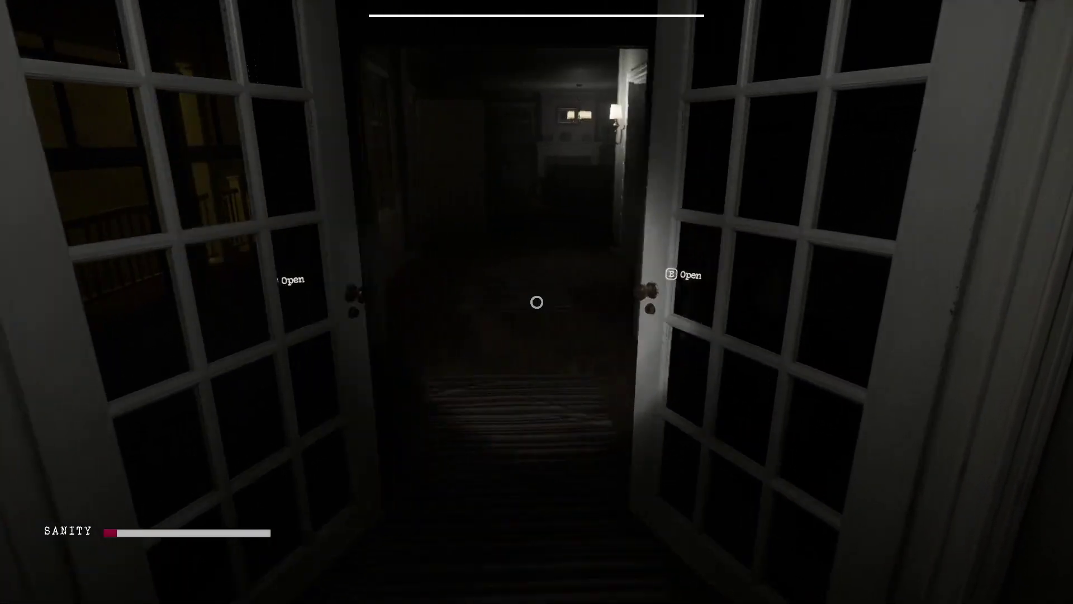
{"action": "key", "text": "w"}
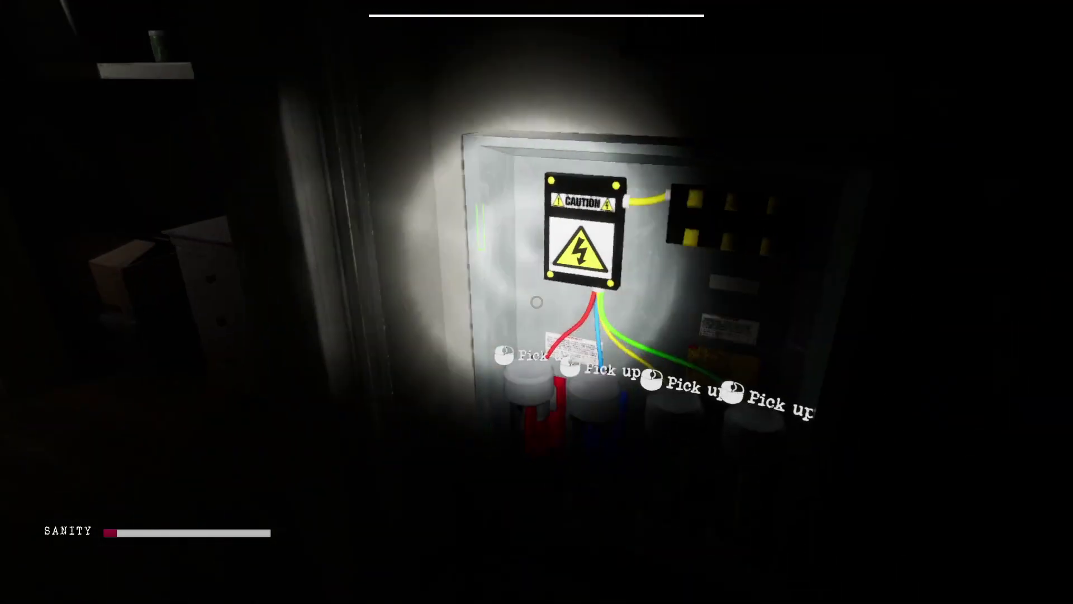
{"action": "key", "text": "w"}
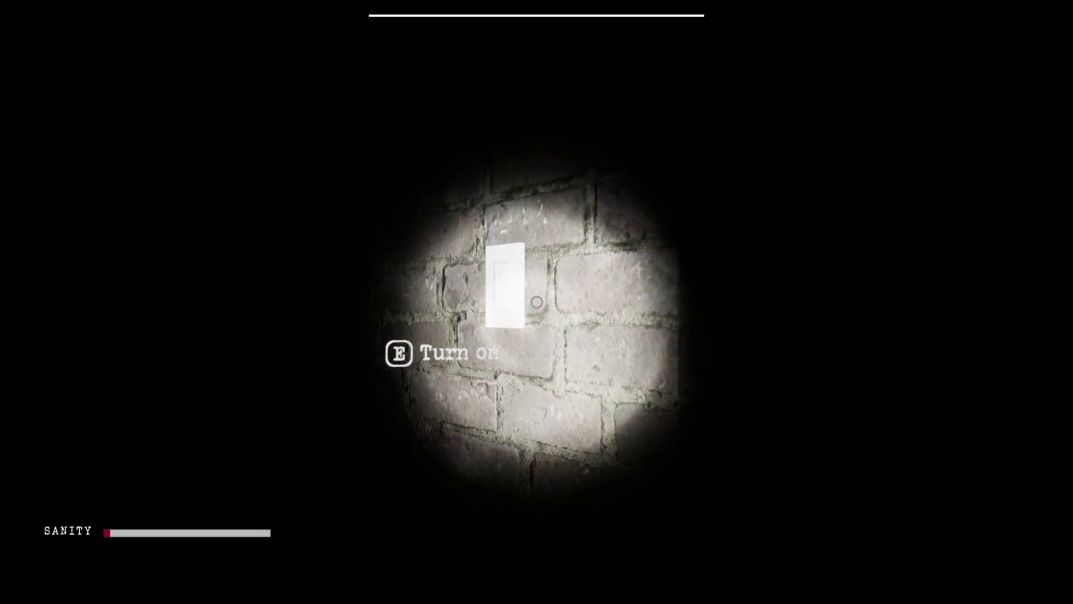
{"action": "key", "text": "w"}
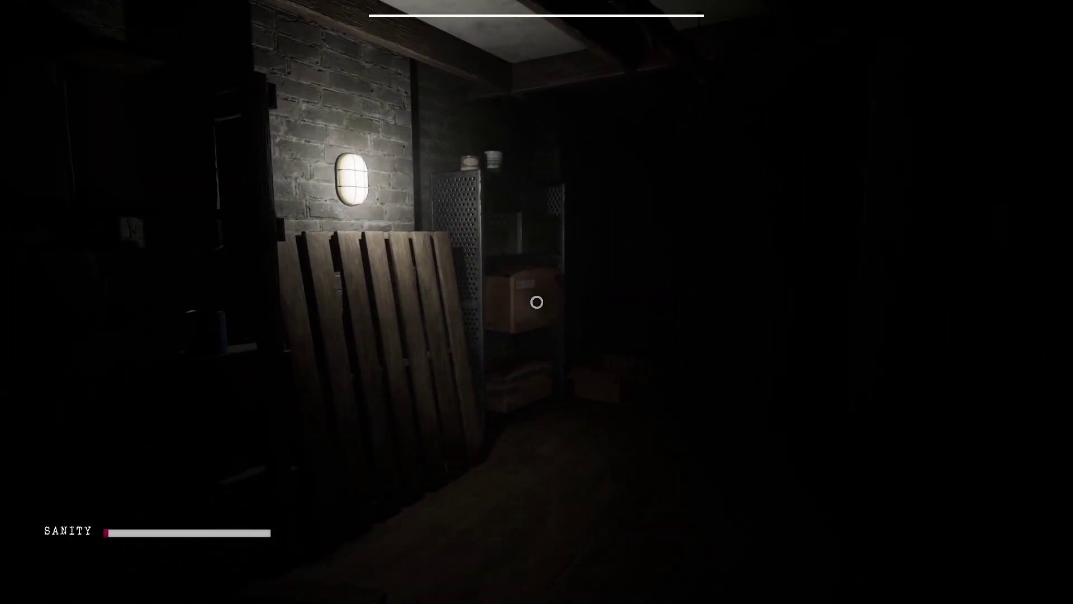